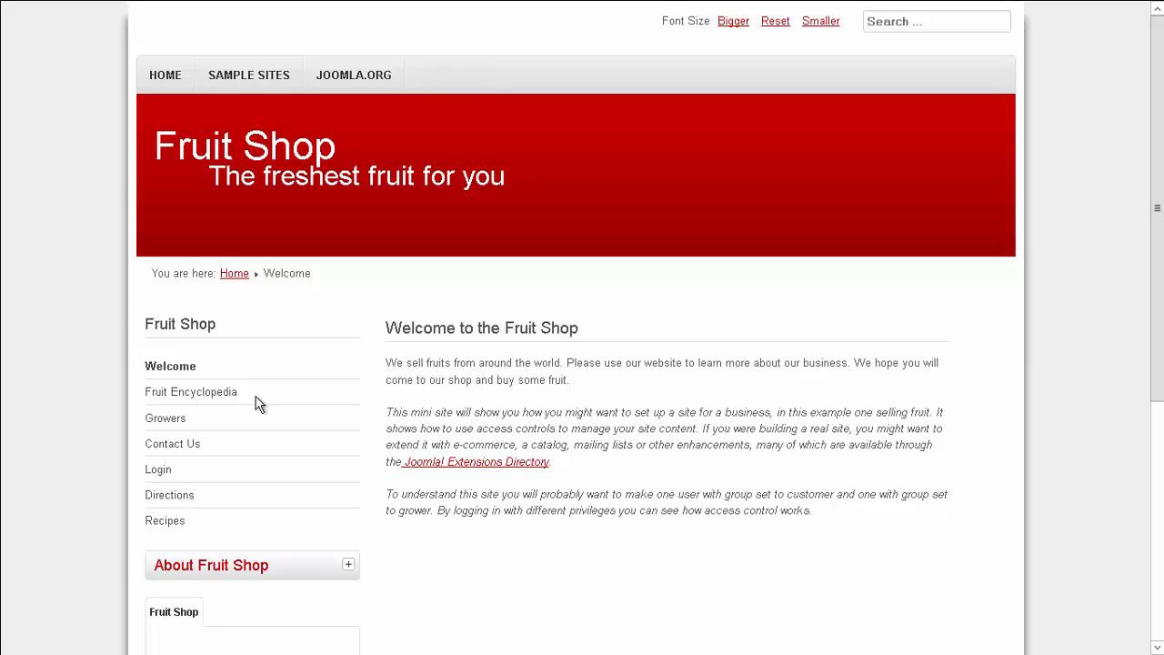
# Step: Open the Beebox-Joomla-Core-Connection component in the Joomla administration
pyautogui.click(232, 401)
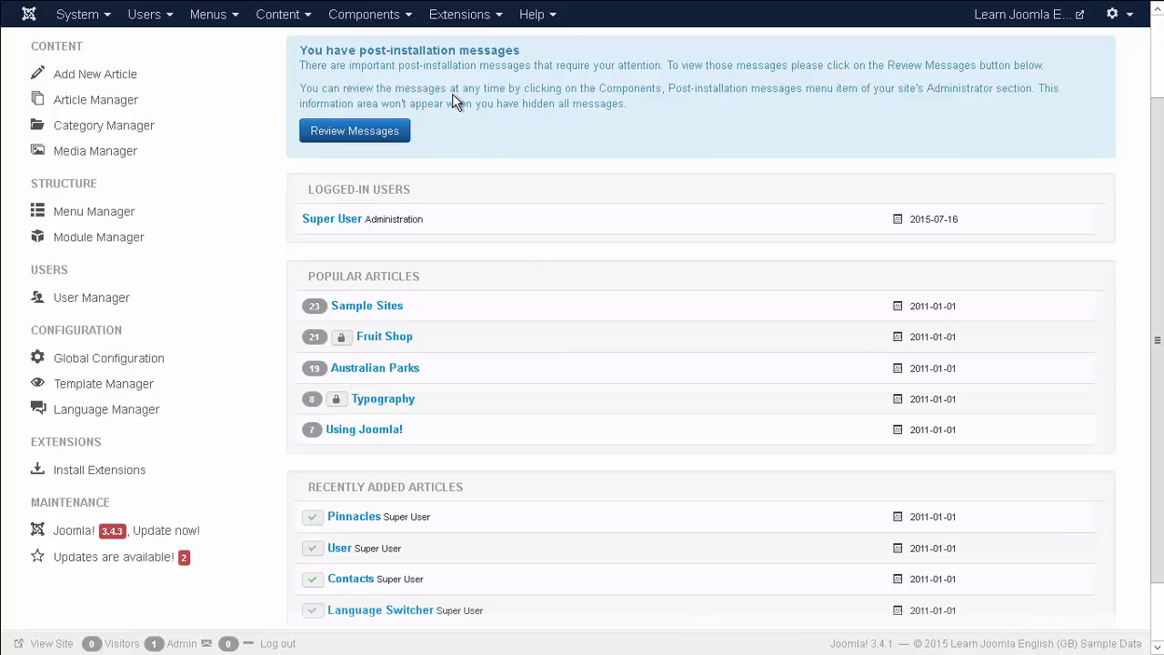
pyautogui.click(364, 14)
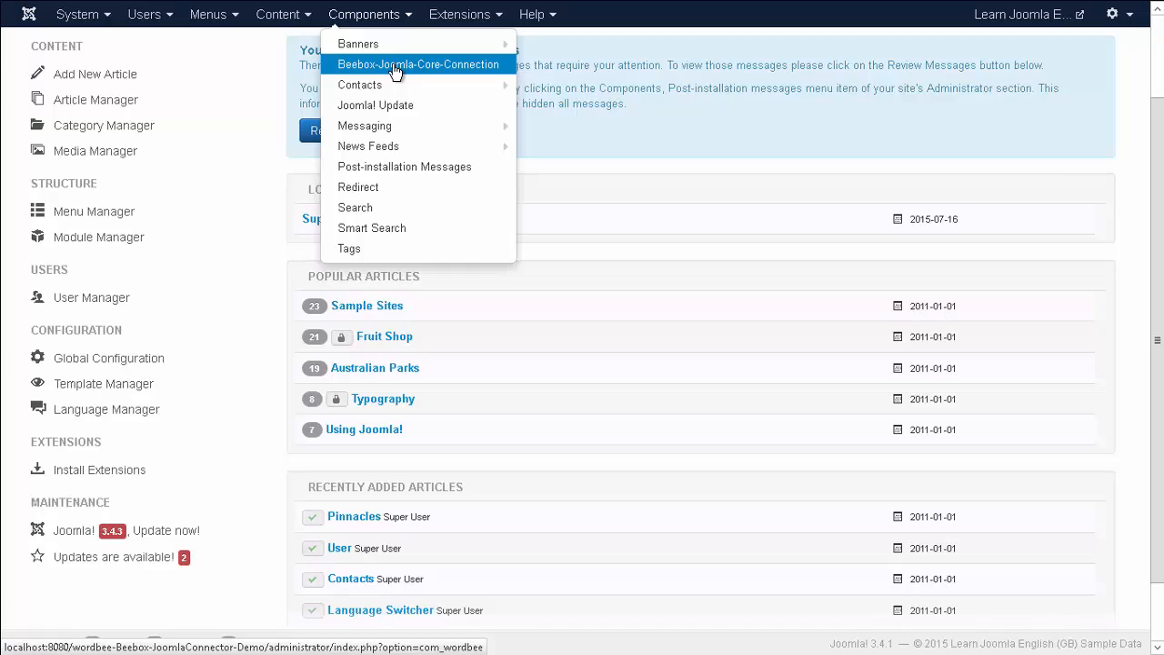
pyautogui.click(395, 72)
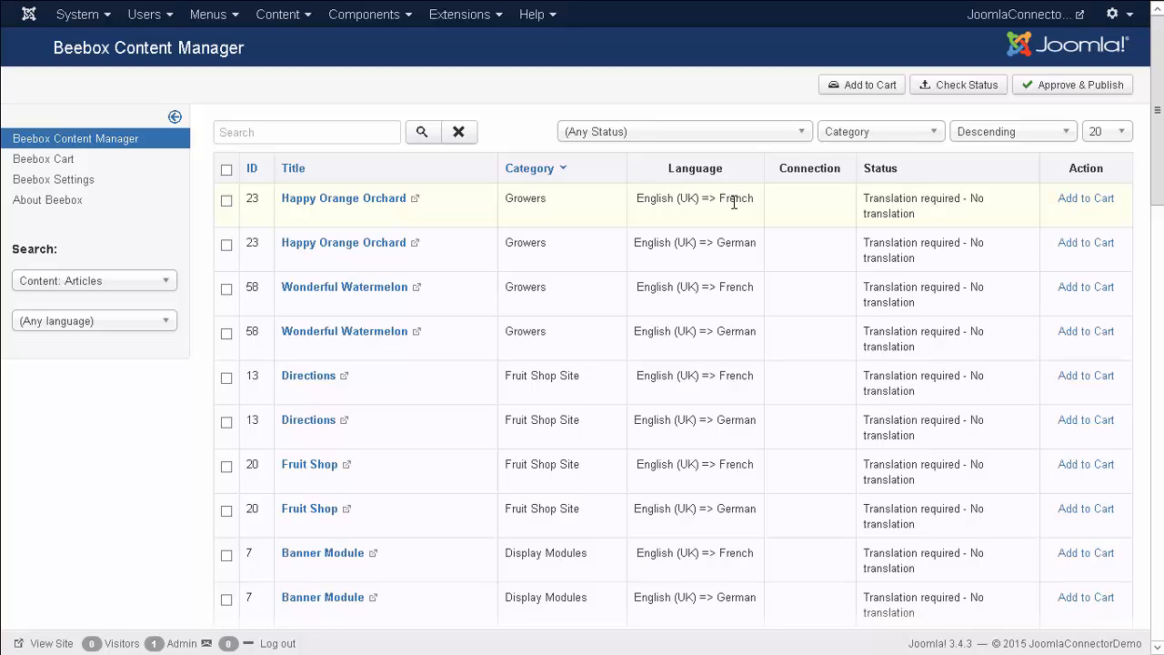
# Step: View the content of the Happy Orange Orchard article from its English to French row and close it
pyautogui.click(382, 207)
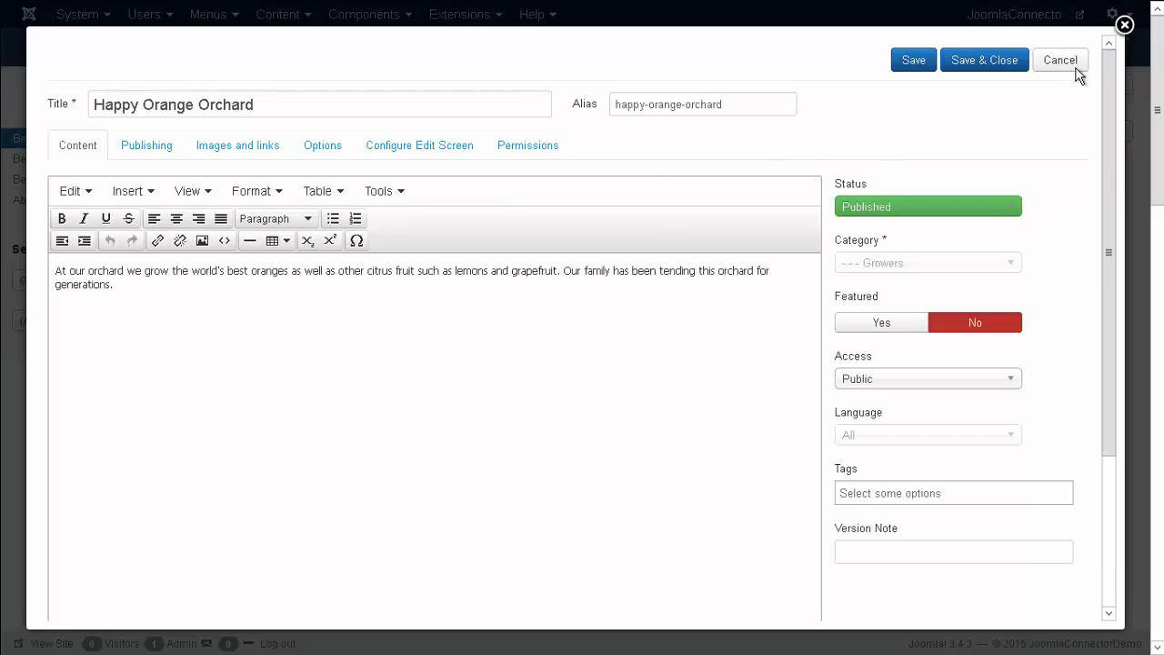
pyautogui.click(1124, 25)
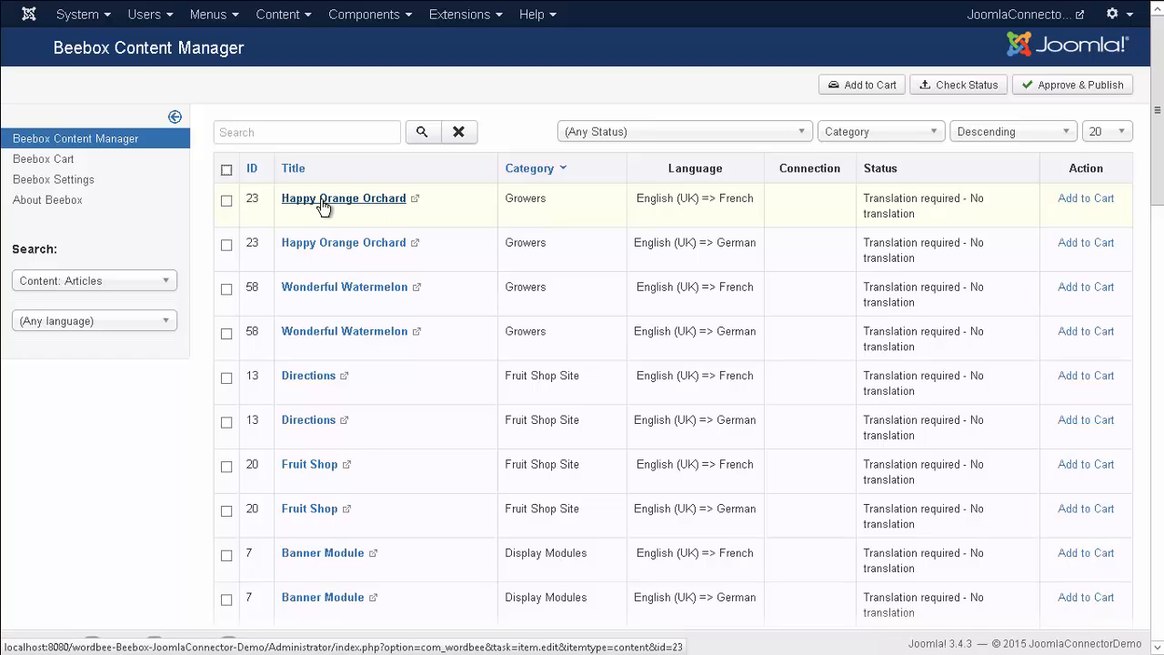
# Step: Add all listed articles to the translation cart and open the Beebox Cart
pyautogui.click(227, 171)
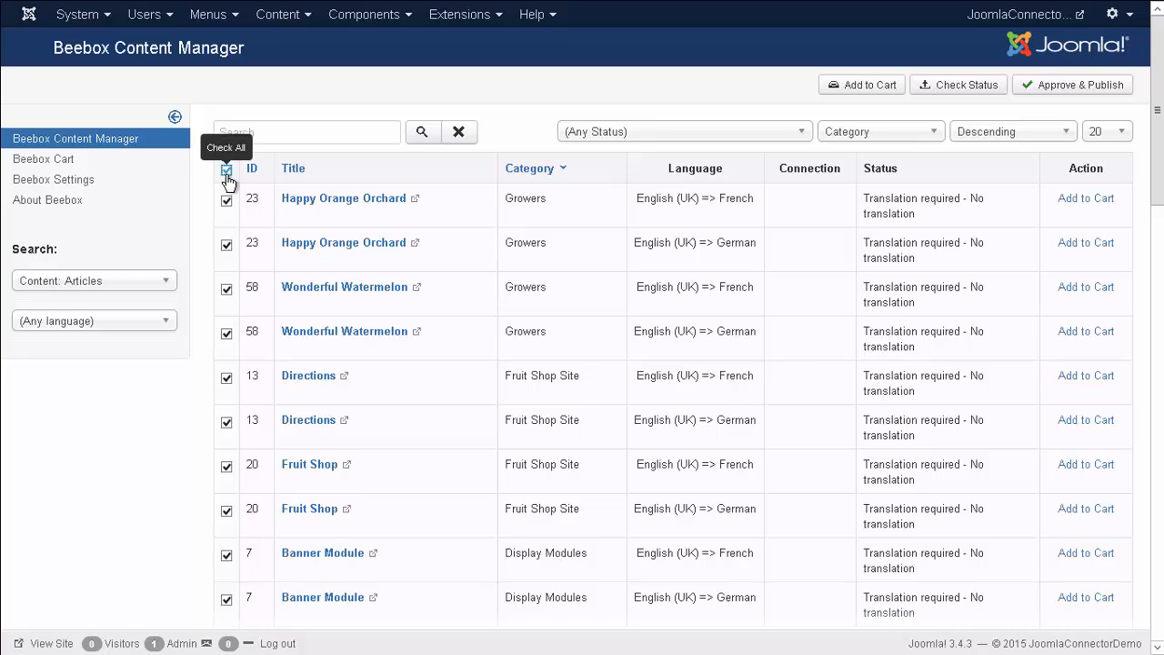
pyautogui.click(853, 85)
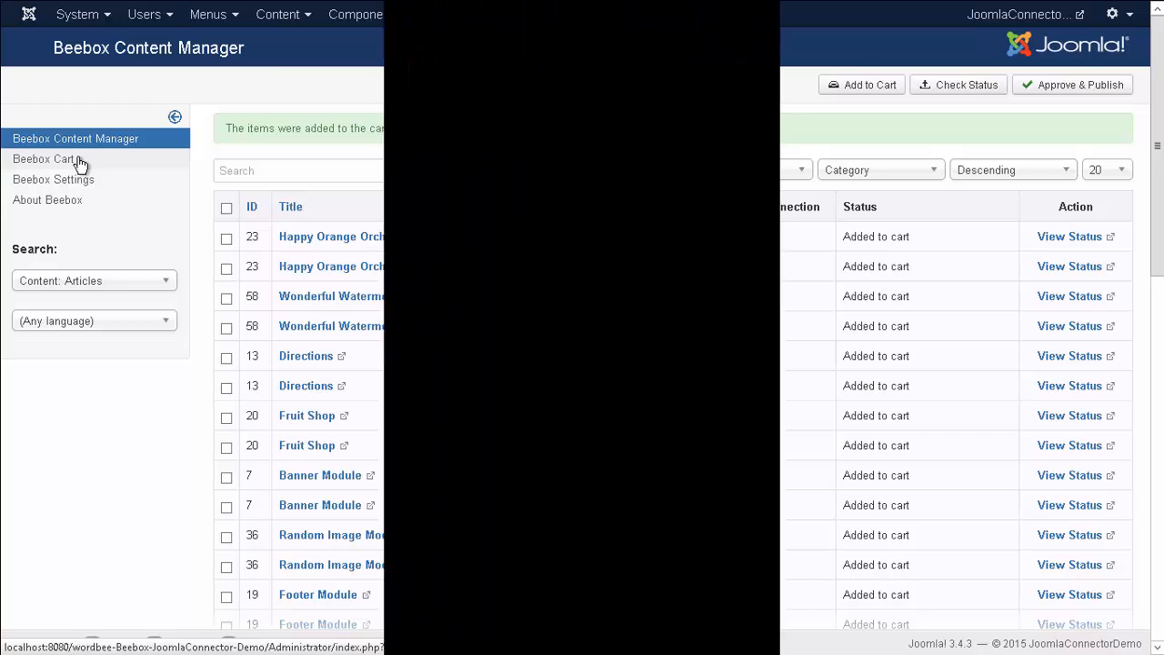
pyautogui.click(80, 160)
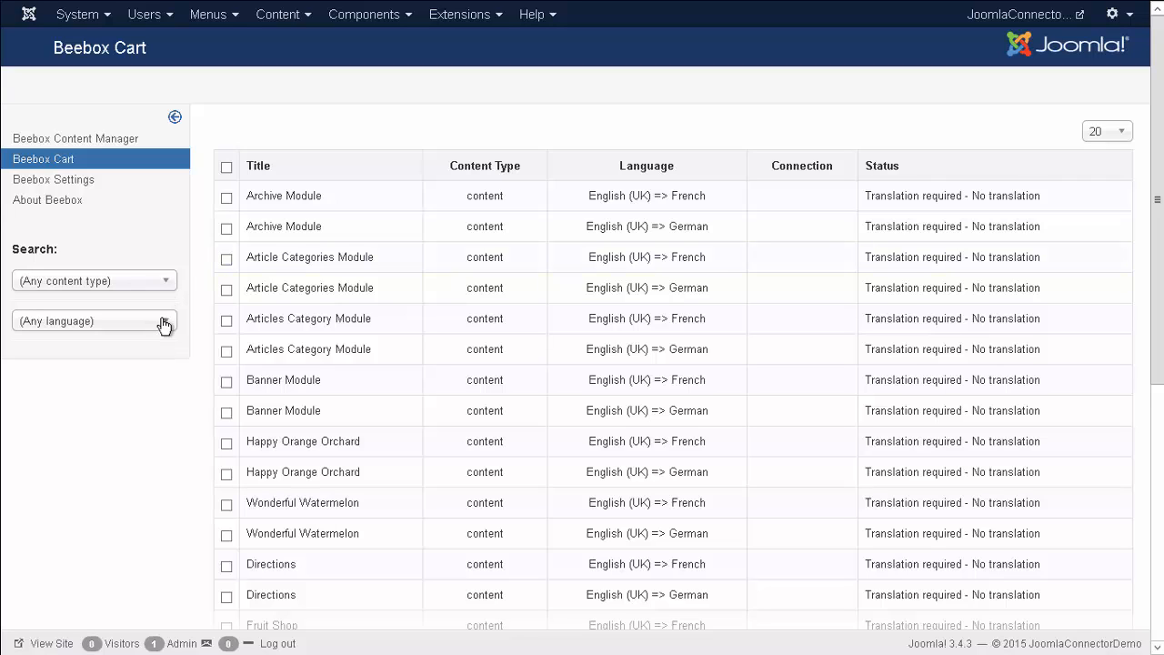
# Step: Select all listed cart items, choose the MyTranslationTeams connection and turn off including existing translations
pyautogui.click(227, 168)
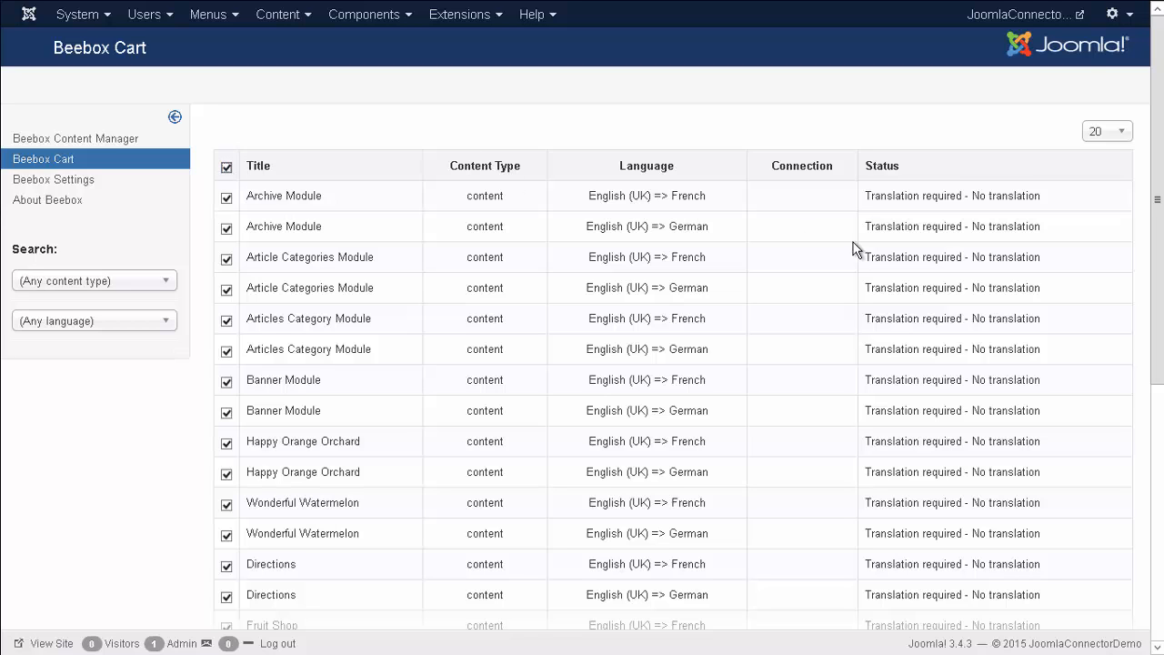
pyautogui.moveTo(1161, 187); pyautogui.dragTo(1160, 443)
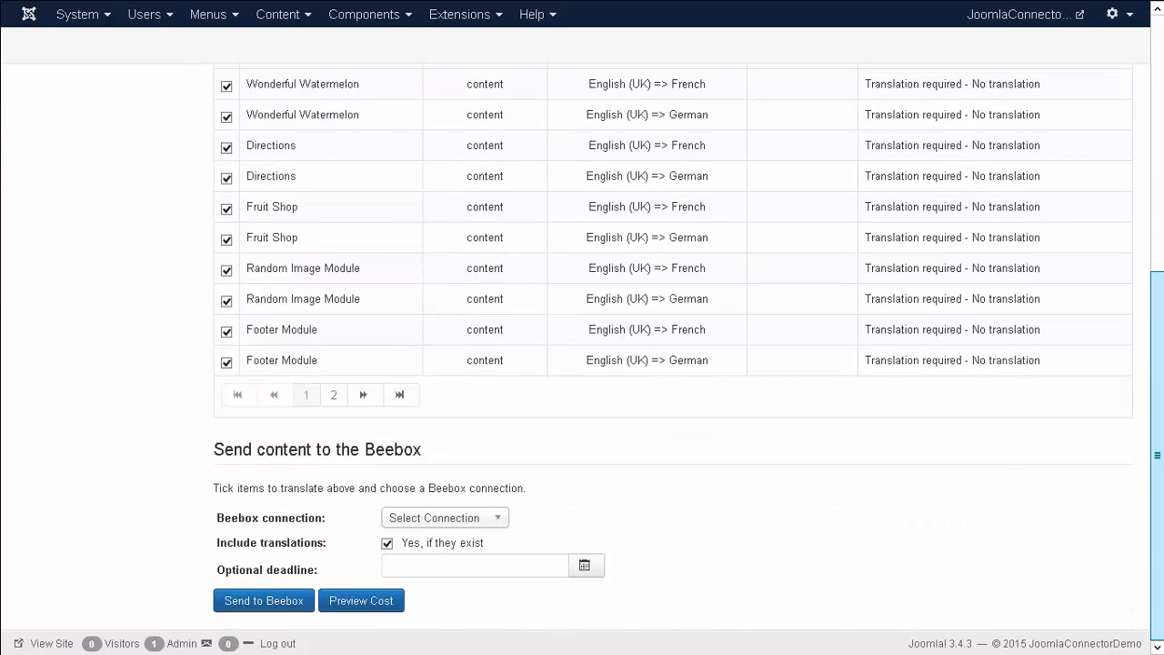
pyautogui.click(496, 520)
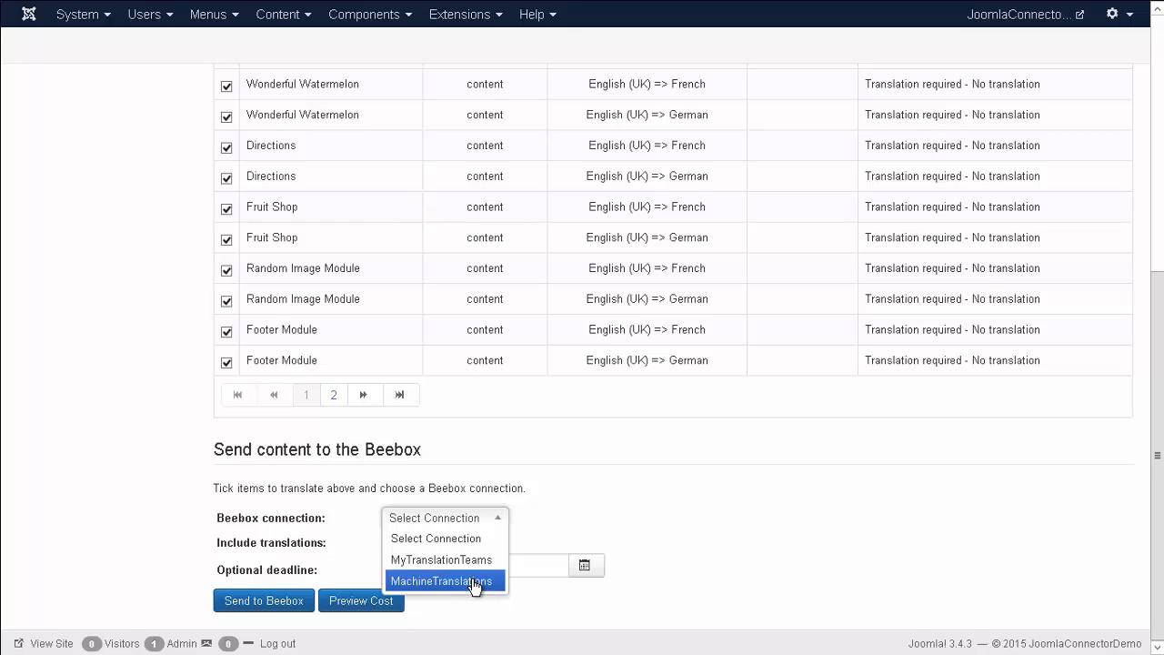
pyautogui.click(427, 559)
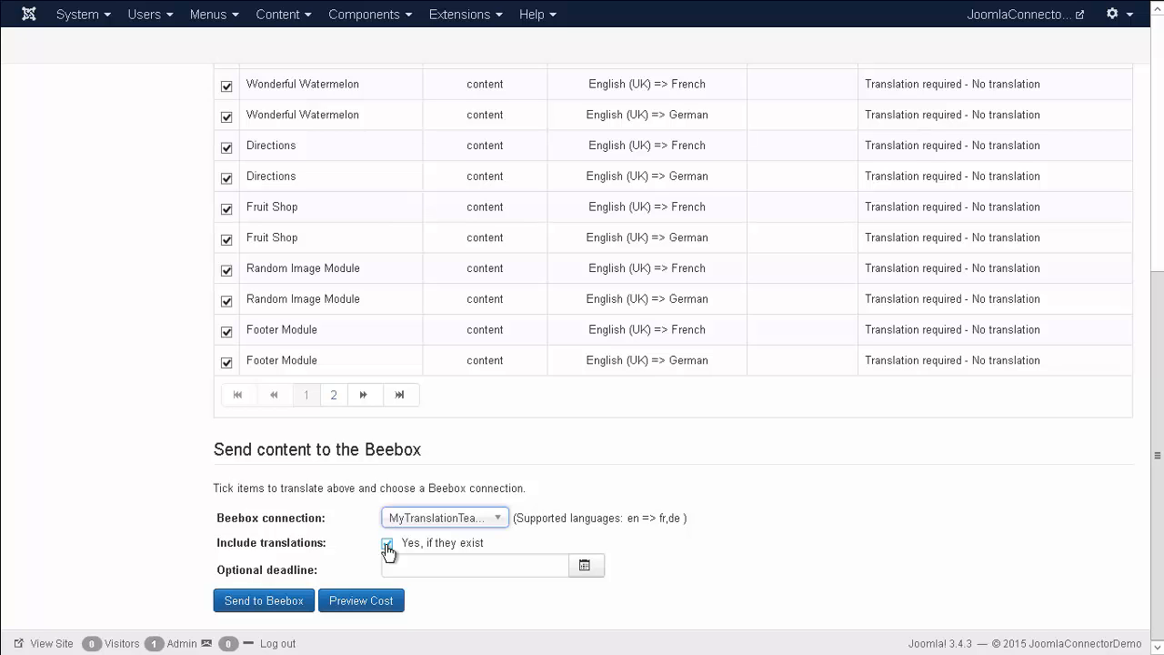
pyautogui.click(388, 543)
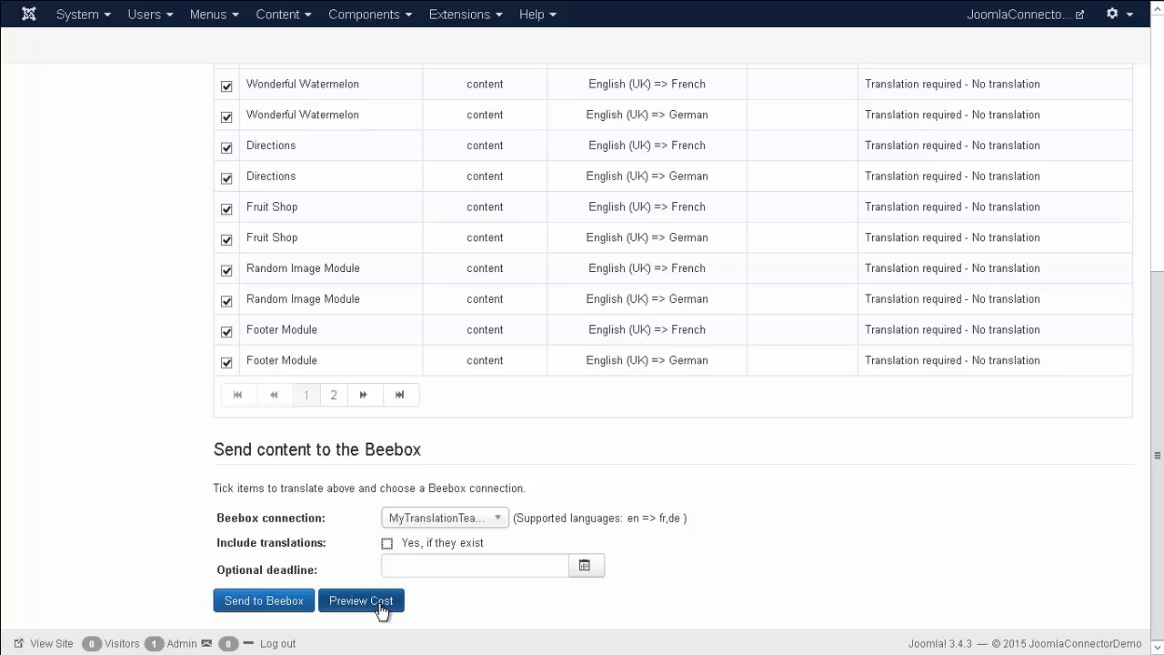
# Step: Preview the translation cost of the selected cart items and send them to the Beebox
pyautogui.click(380, 602)
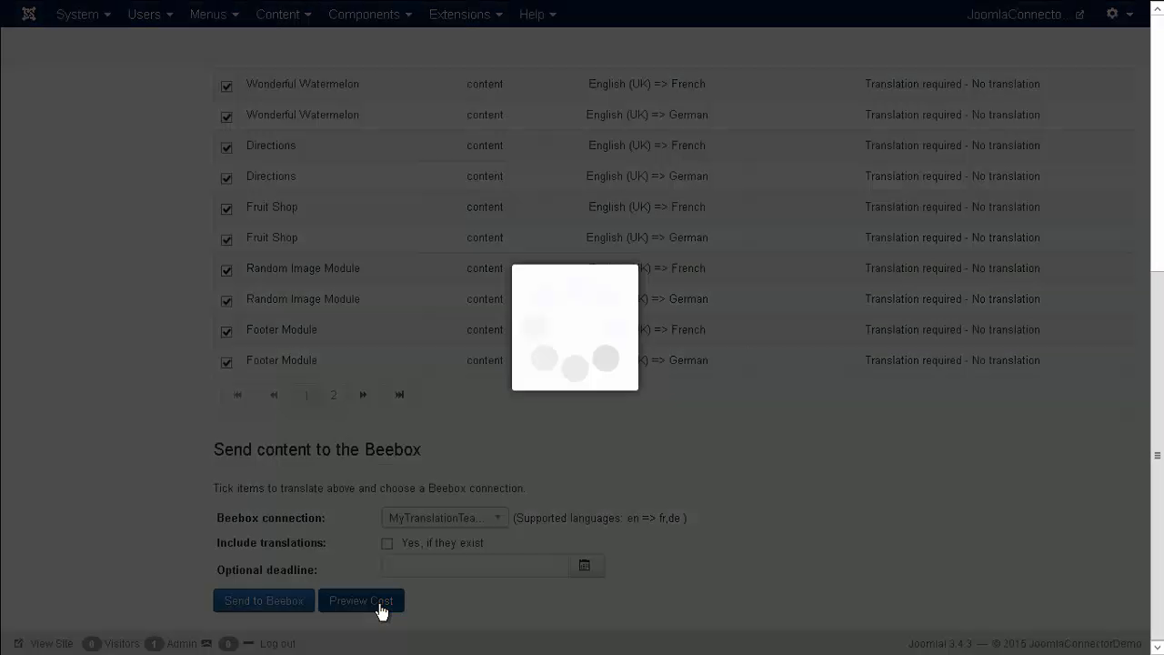
pyautogui.click(966, 148)
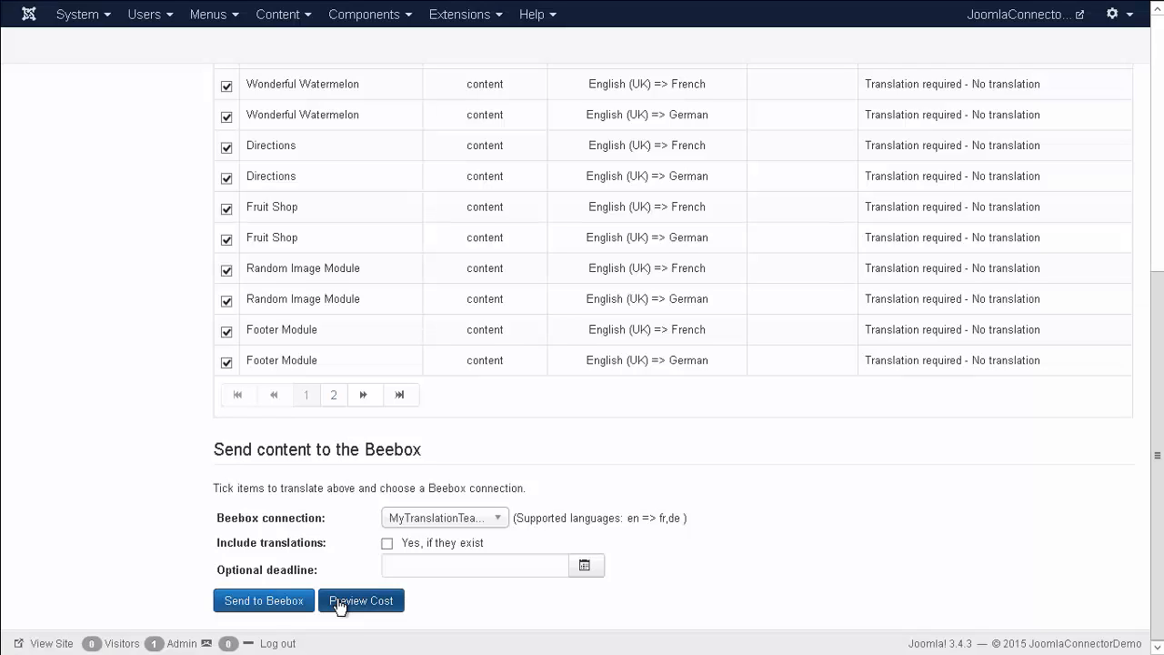
pyautogui.click(289, 605)
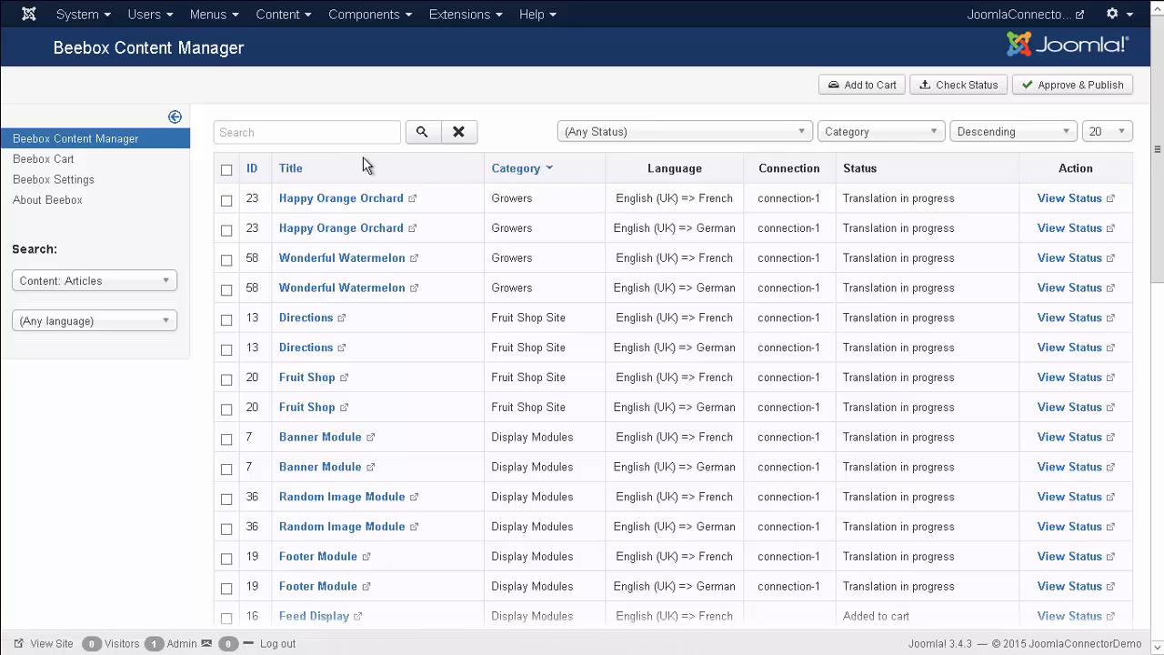
# Step: Check the translation status of all articles listed in the Beebox Content Manager
pyautogui.click(227, 172)
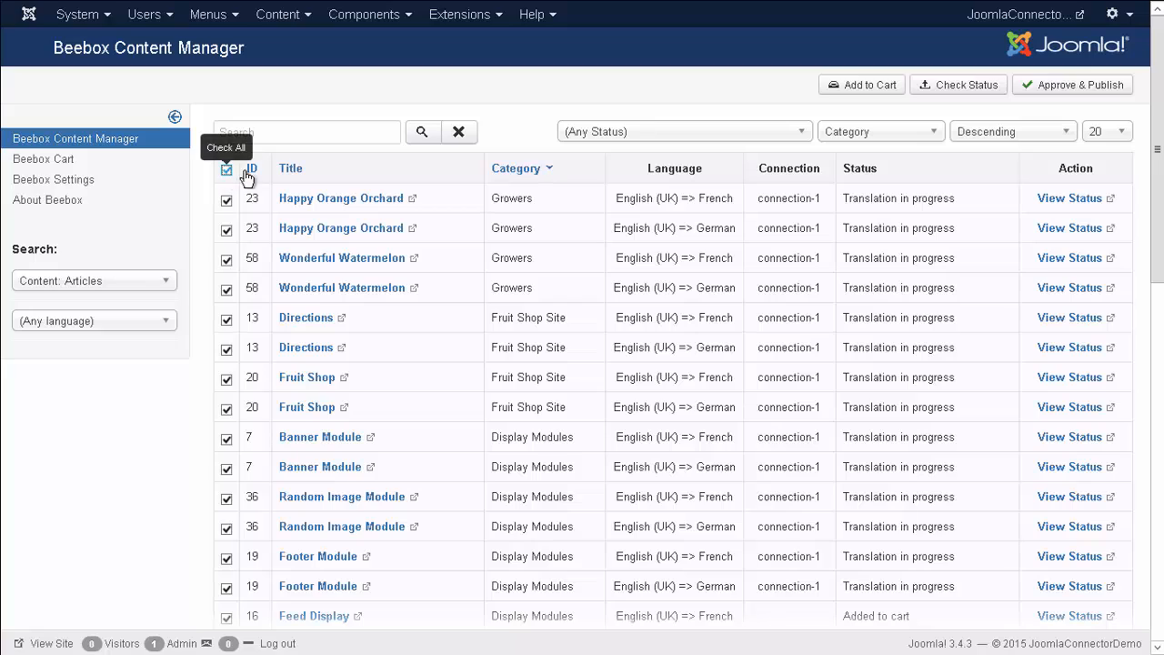
pyautogui.click(941, 88)
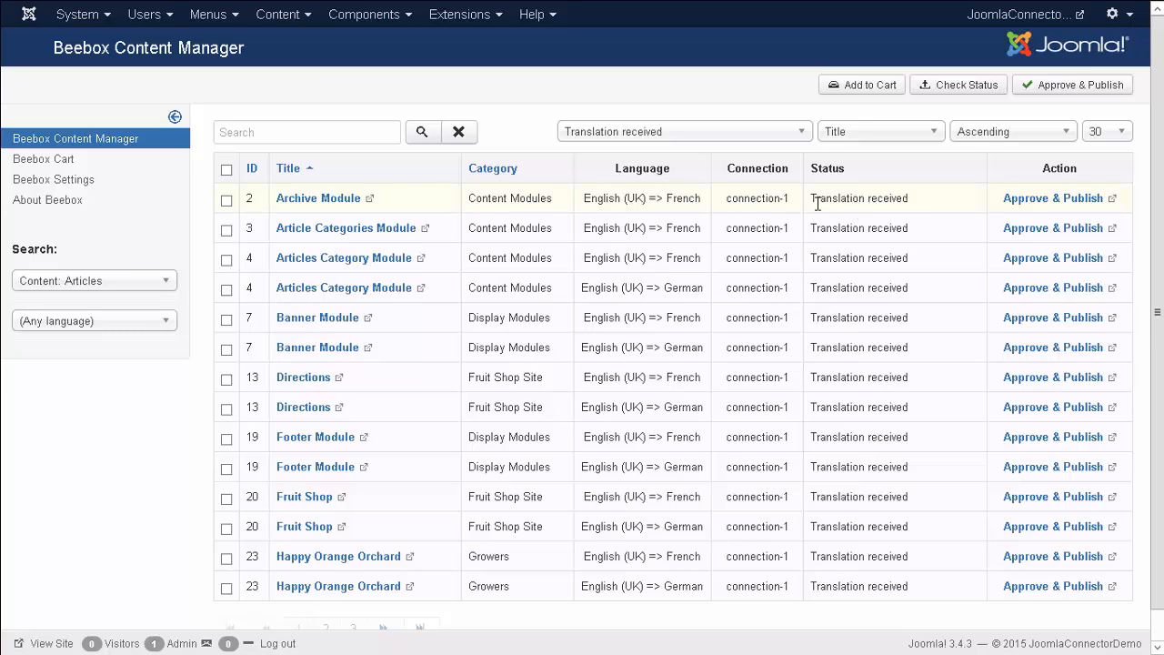
# Step: Approve and publish all received translations, and filter the list by the status Translation approved
pyautogui.click(229, 172)
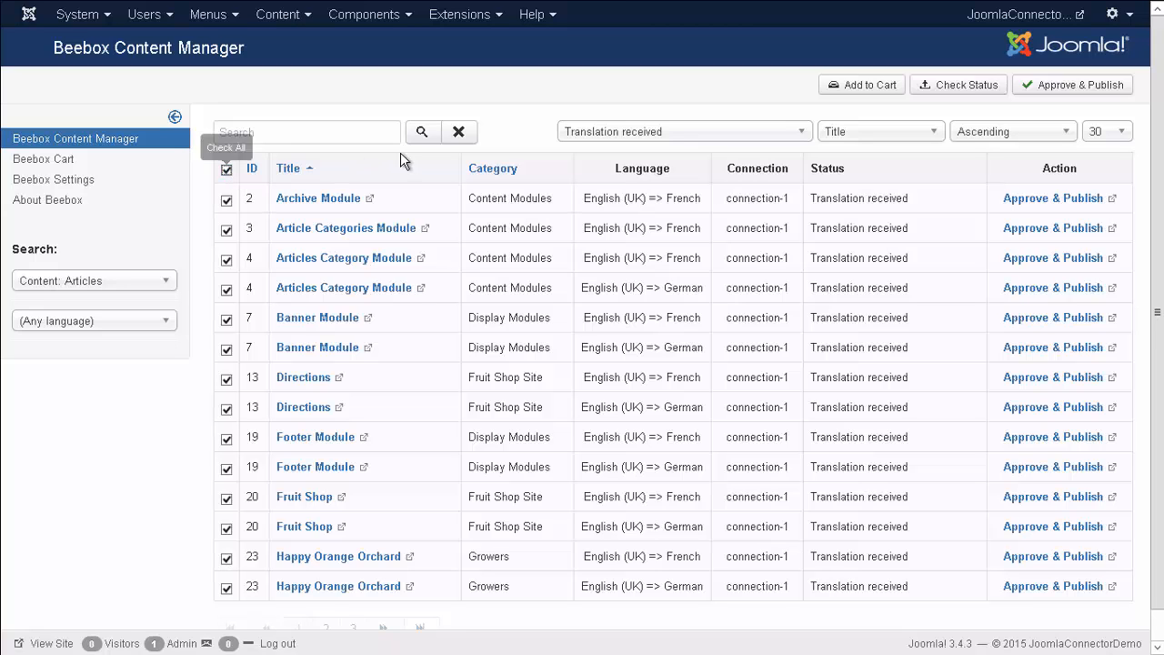
pyautogui.click(1052, 90)
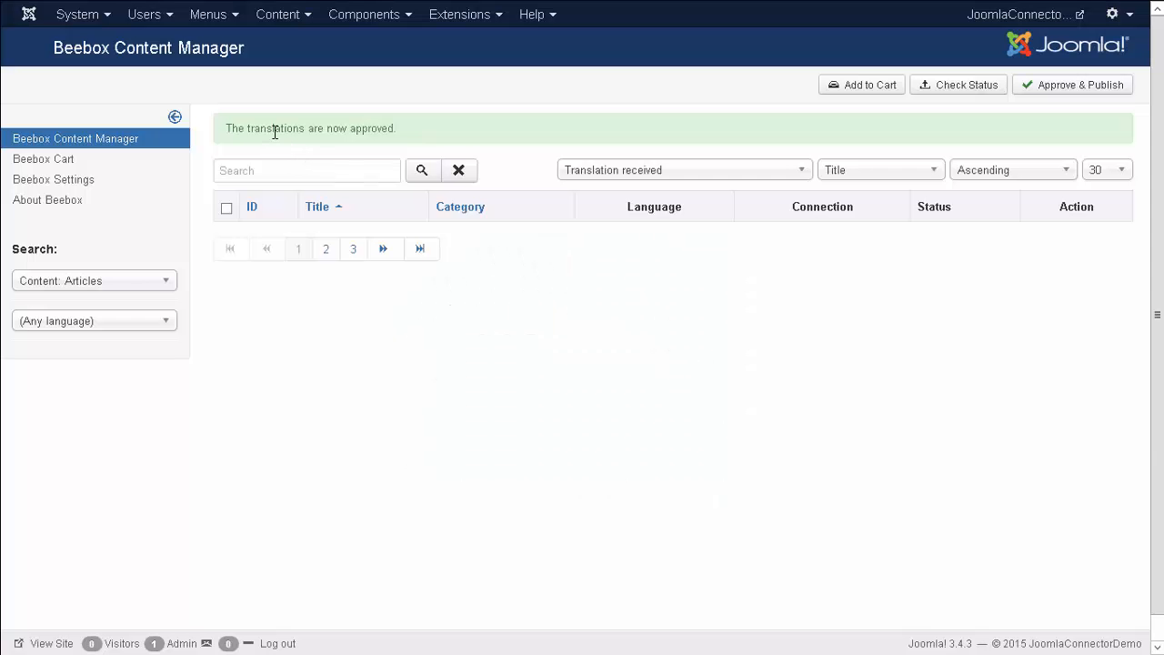
pyautogui.click(592, 176)
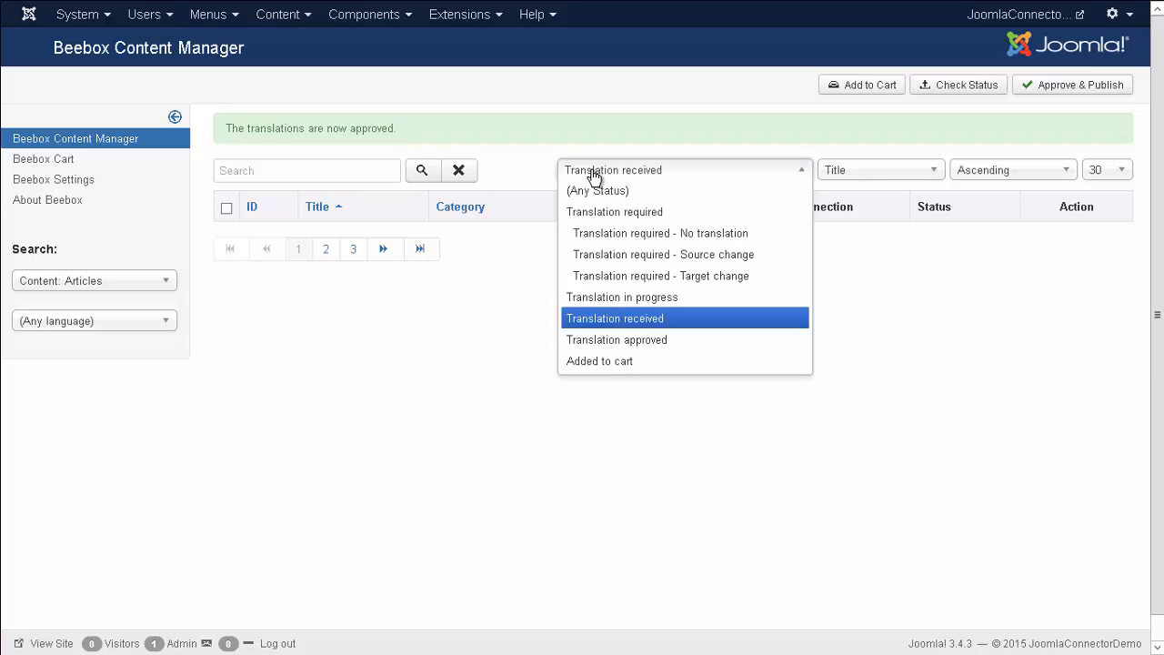
pyautogui.click(611, 340)
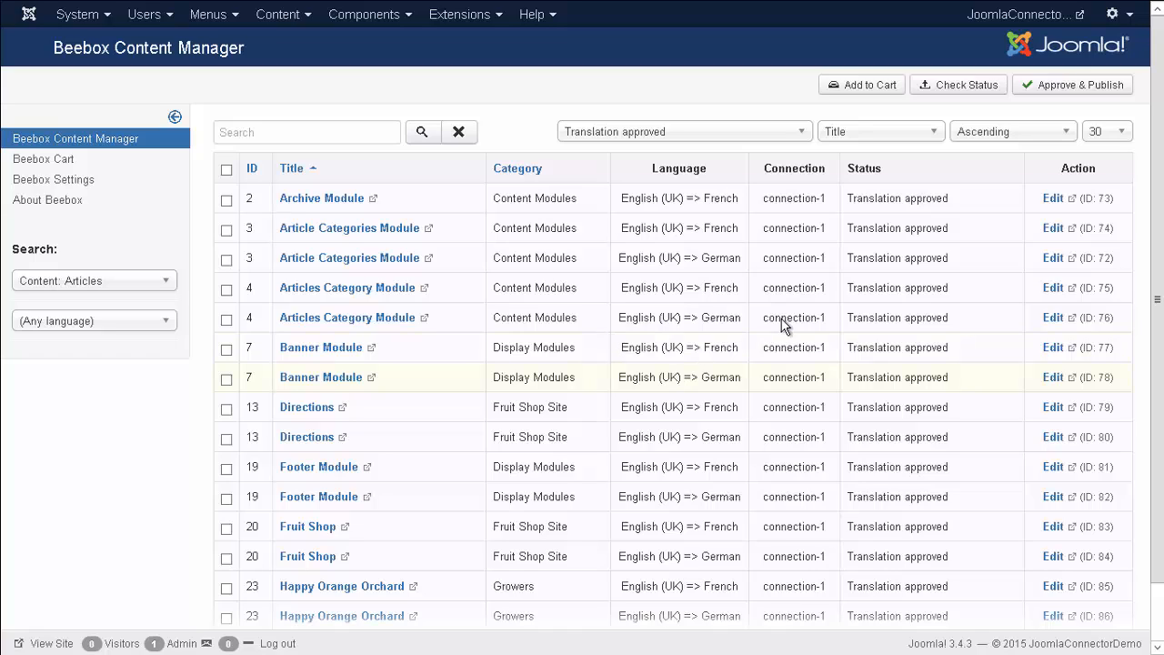
# Step: Add the word "change" at the end of the Archive Module's French translation, save the article and close the editor
pyautogui.click(1052, 198)
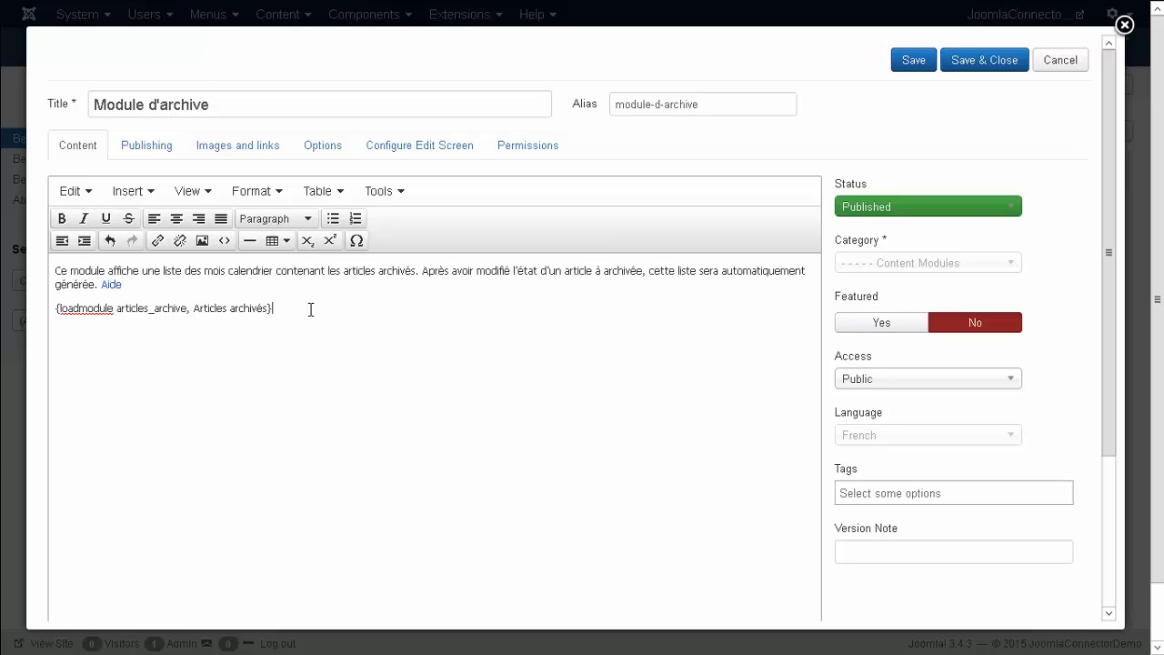
pyautogui.write('change')
pyautogui.click(980, 71)
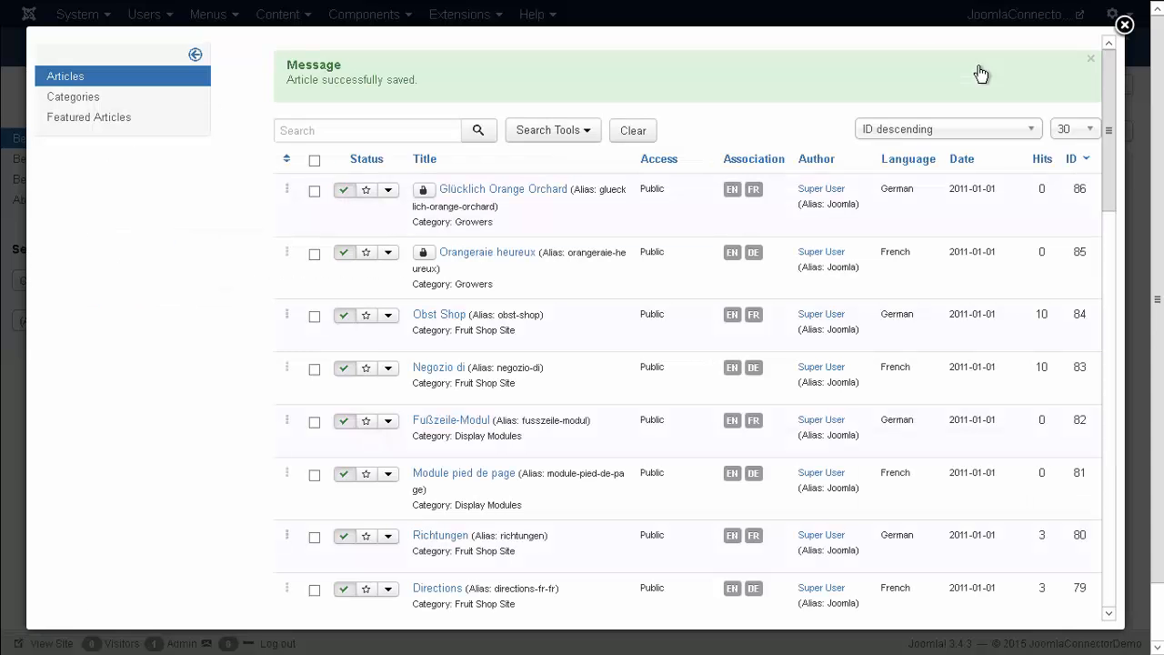
pyautogui.click(1125, 25)
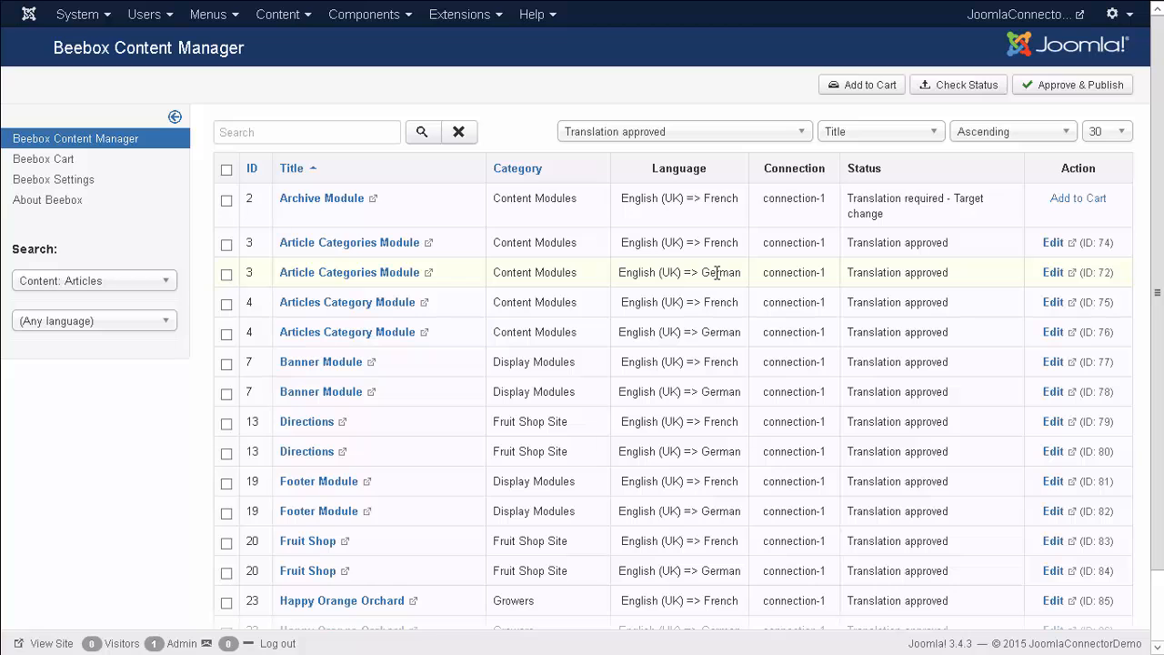
# Step: Examine the Fruit Shop website in German and French, opening menu pages in both languages
pyautogui.click(306, 272)
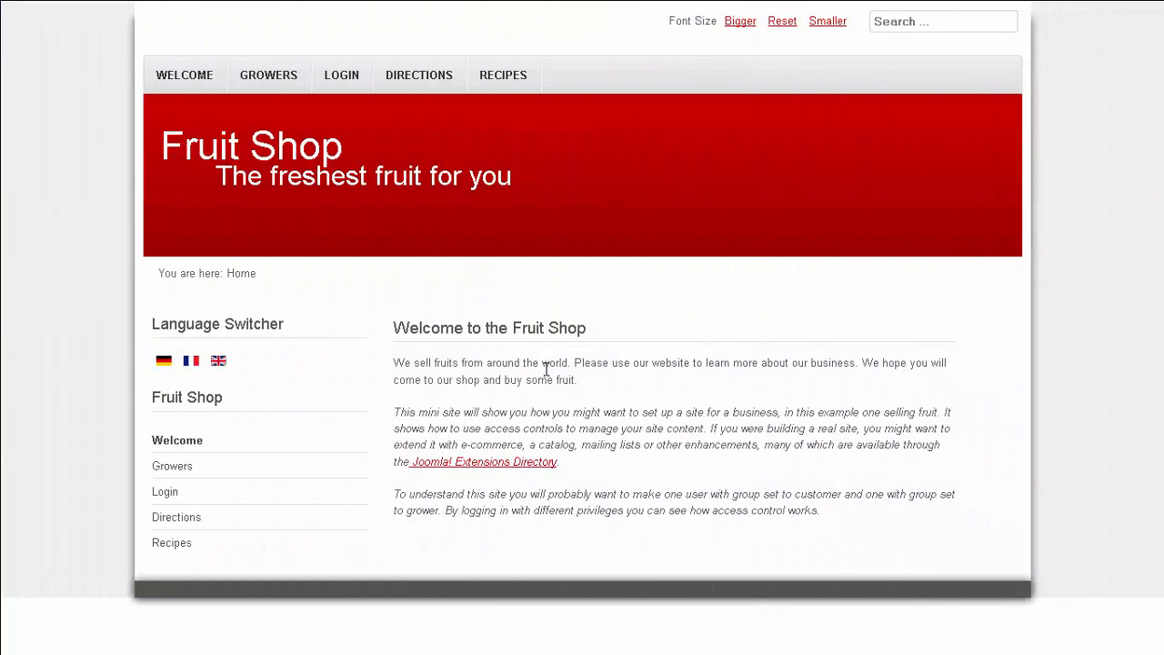
pyautogui.click(168, 365)
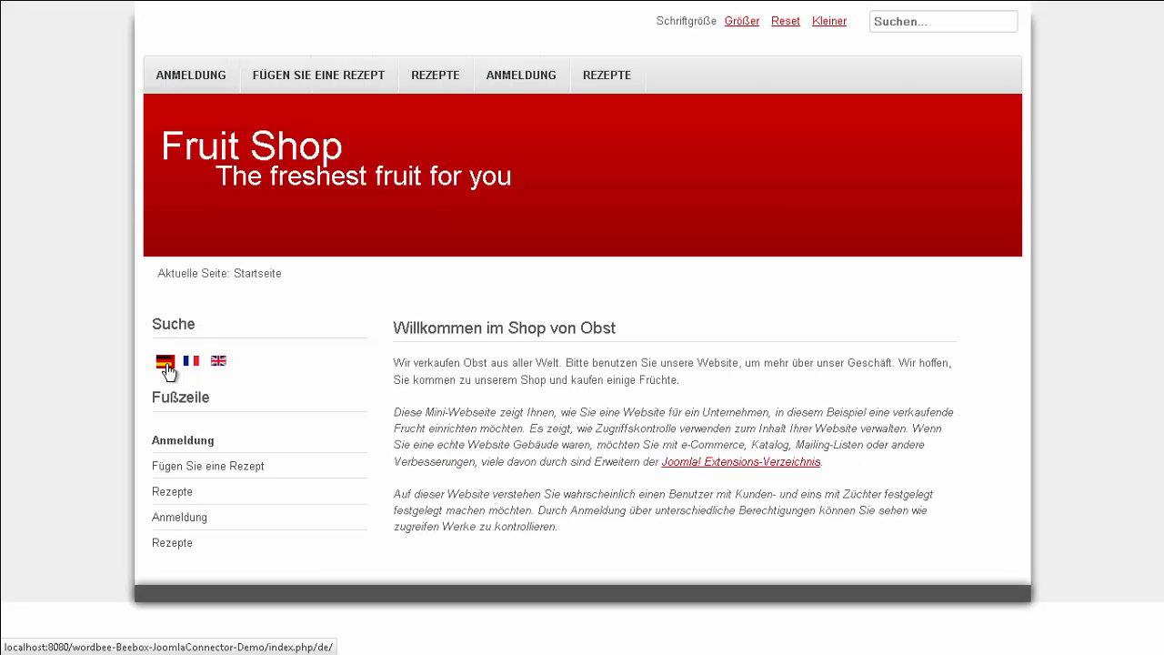
pyautogui.click(175, 466)
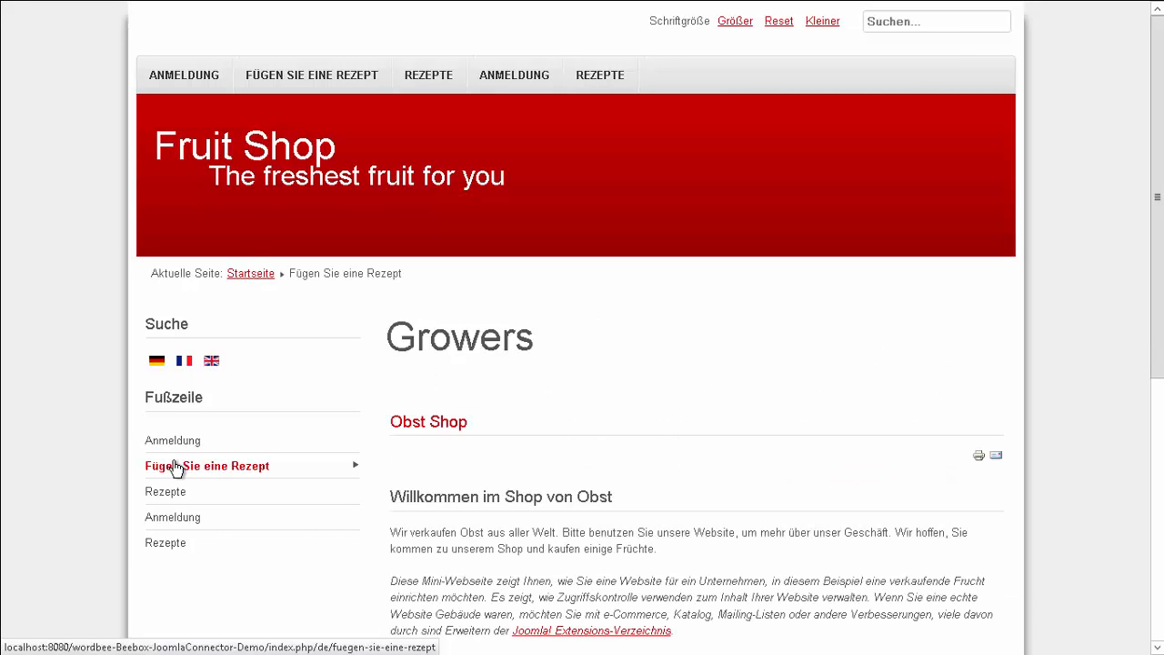
pyautogui.click(185, 364)
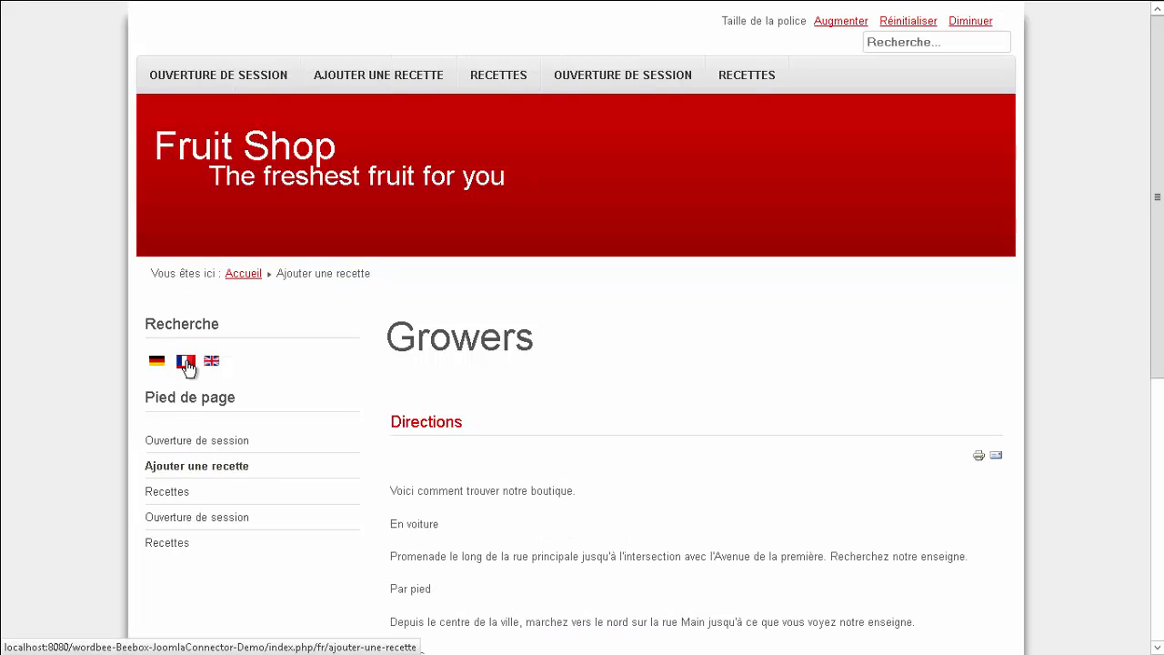
pyautogui.click(186, 444)
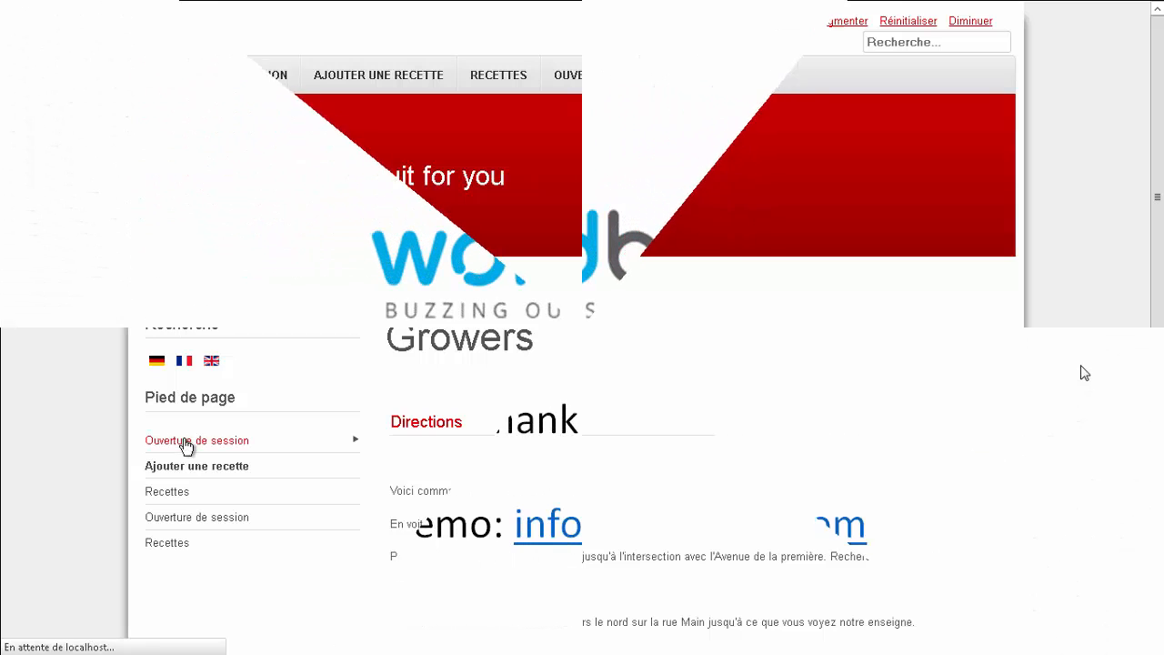